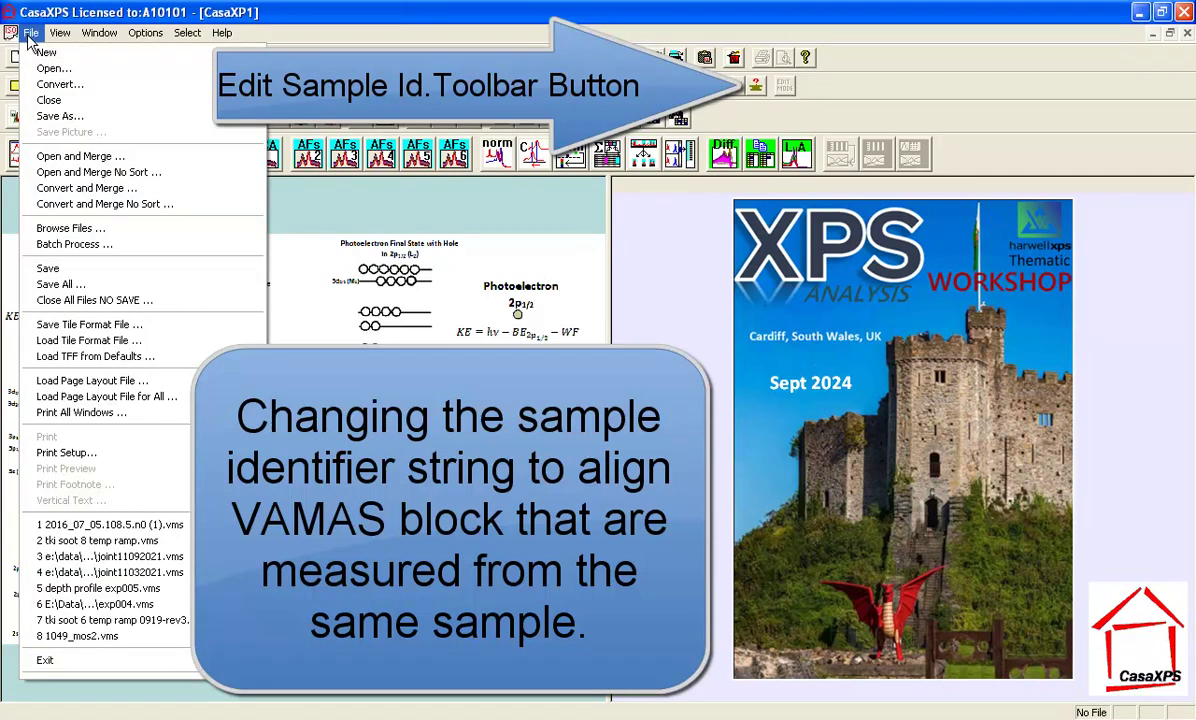
# Open and merge all eleven .vms files from the Data set spe files folder
pyautogui.click(60, 156)
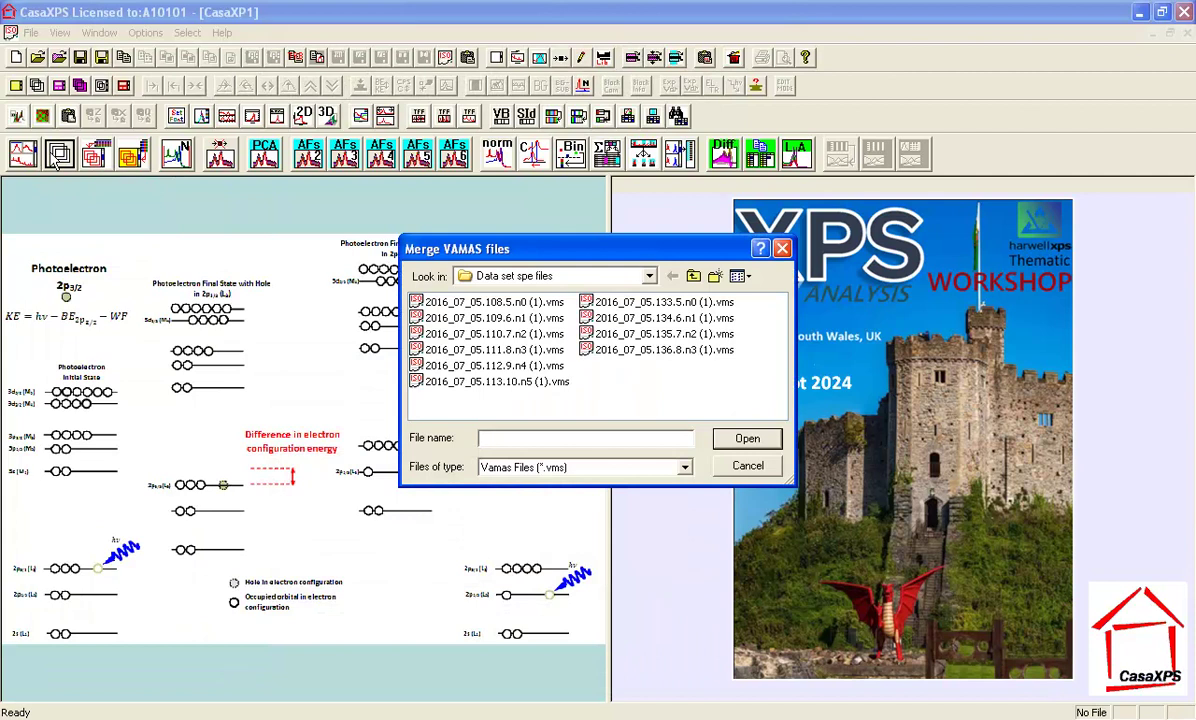
pyautogui.click(430, 302)
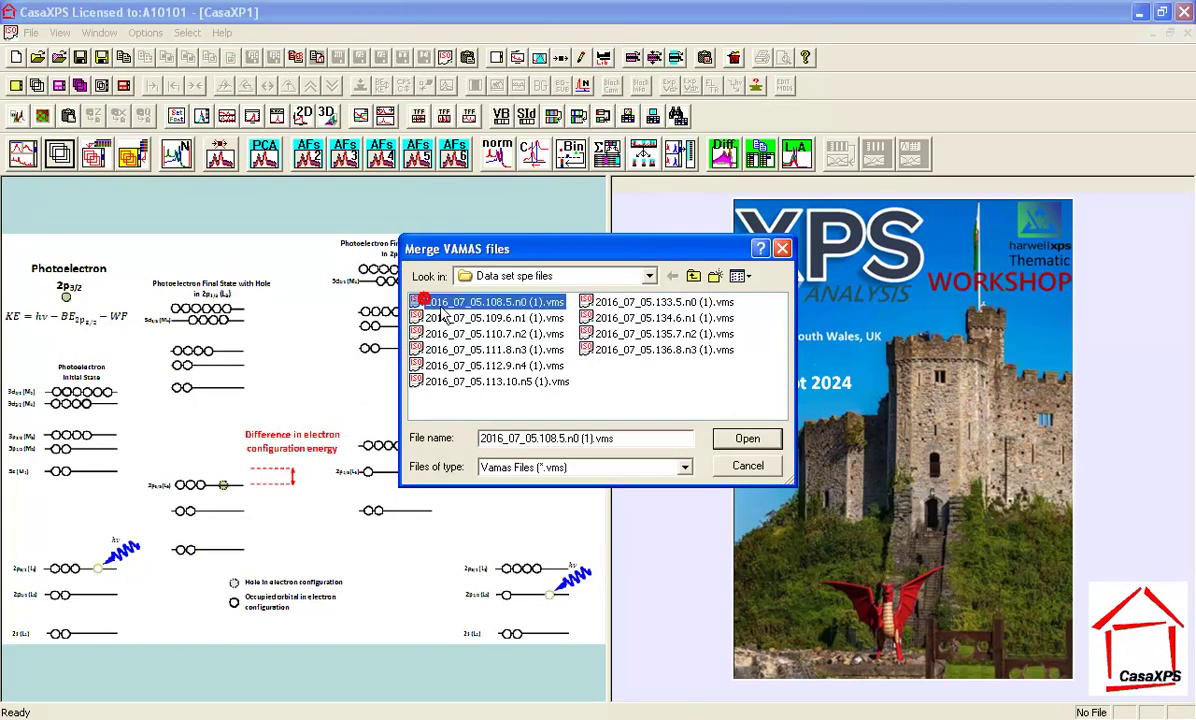
pyautogui.keyDown('shift'); pyautogui.click(590, 352); pyautogui.keyUp('shift')
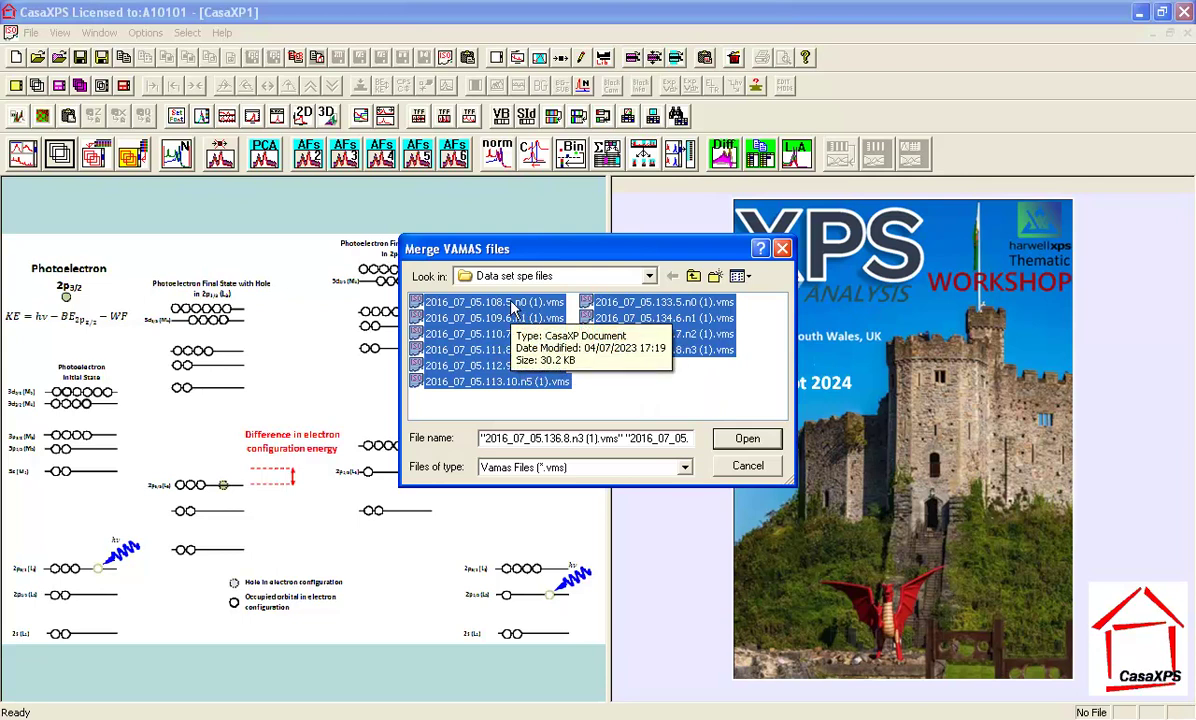
pyautogui.click(744, 441)
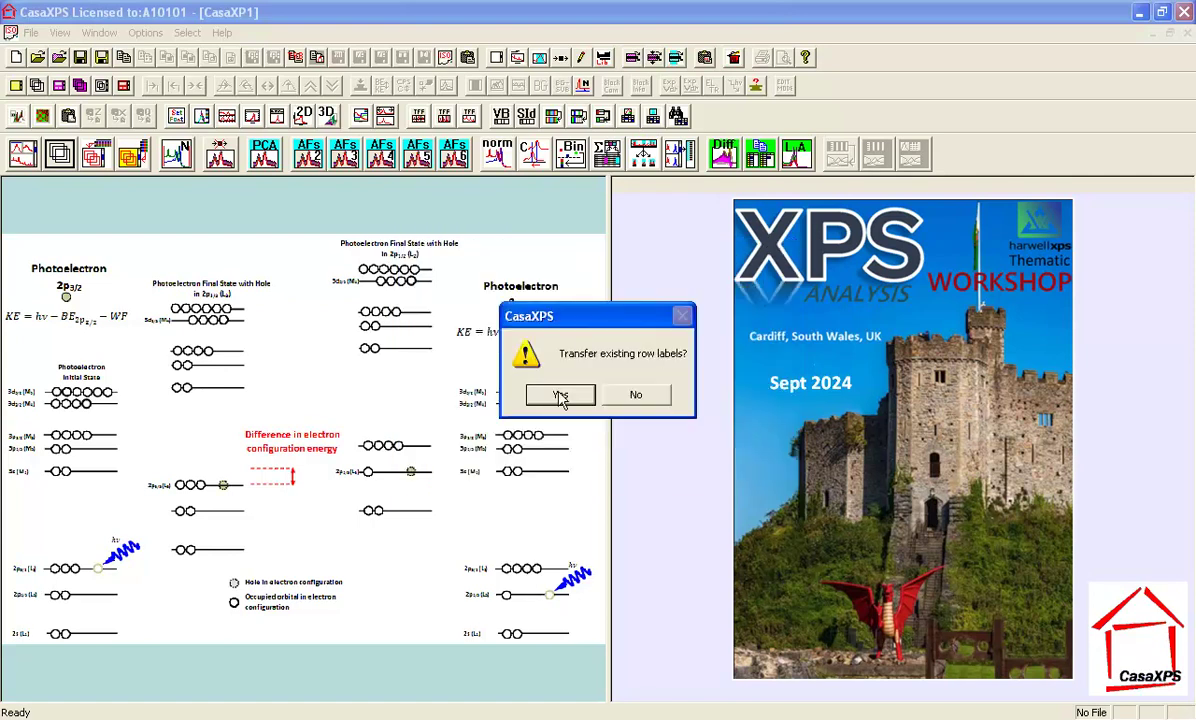
# Keep the existing row labels and widen the block table beside the spectrum plot
pyautogui.click(561, 396)
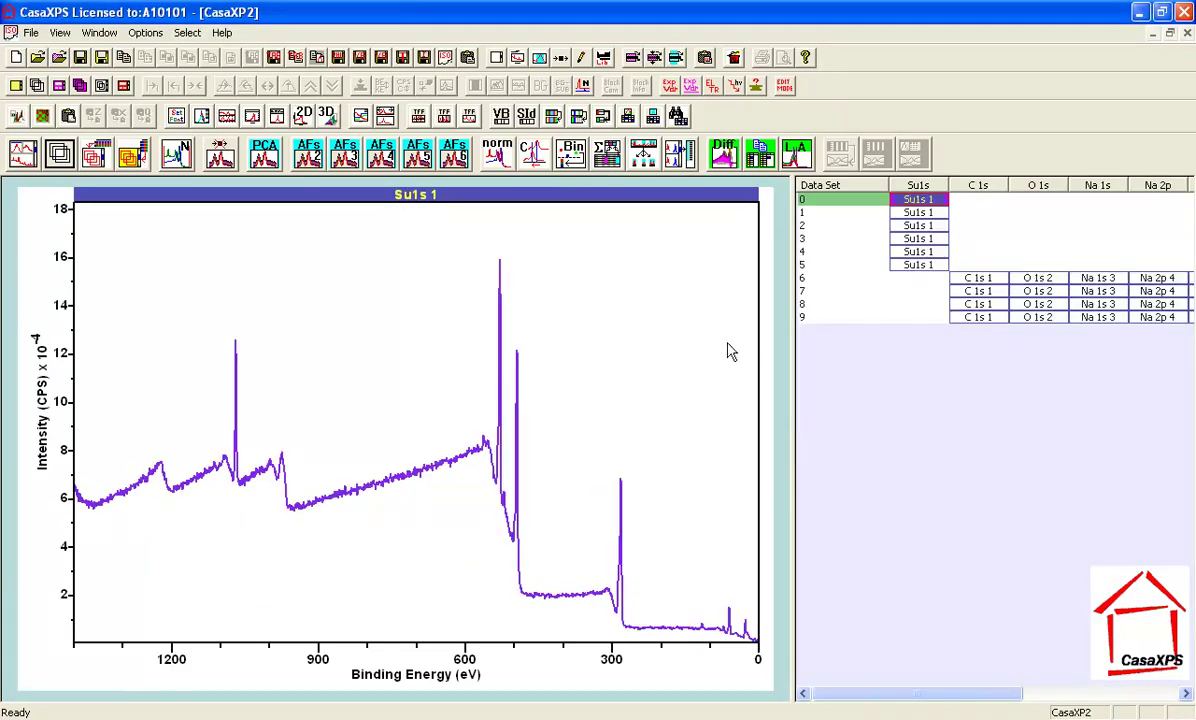
pyautogui.moveTo(793, 320); pyautogui.dragTo(470, 318)
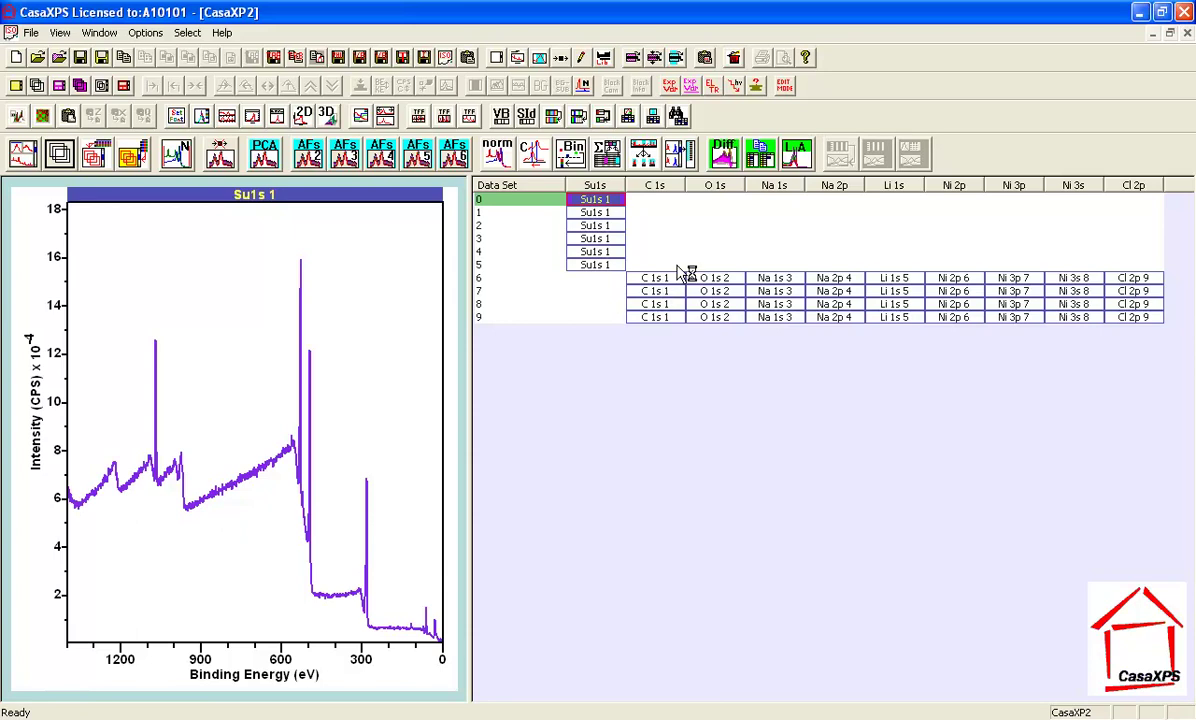
# Label rows by full Sample Identifier, then select the 108.5.N0 survey and 133.5.N0 high-resolution rows
pyautogui.click(734, 84)
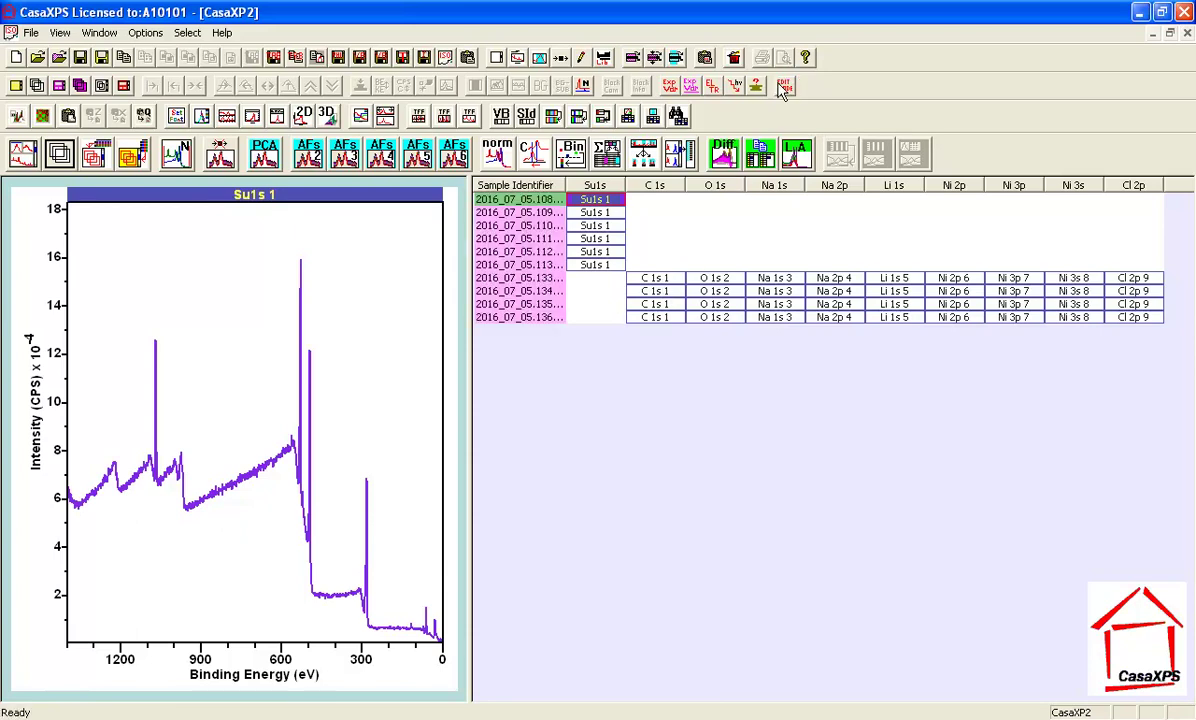
pyautogui.moveTo(565, 185); pyautogui.dragTo(633, 185)
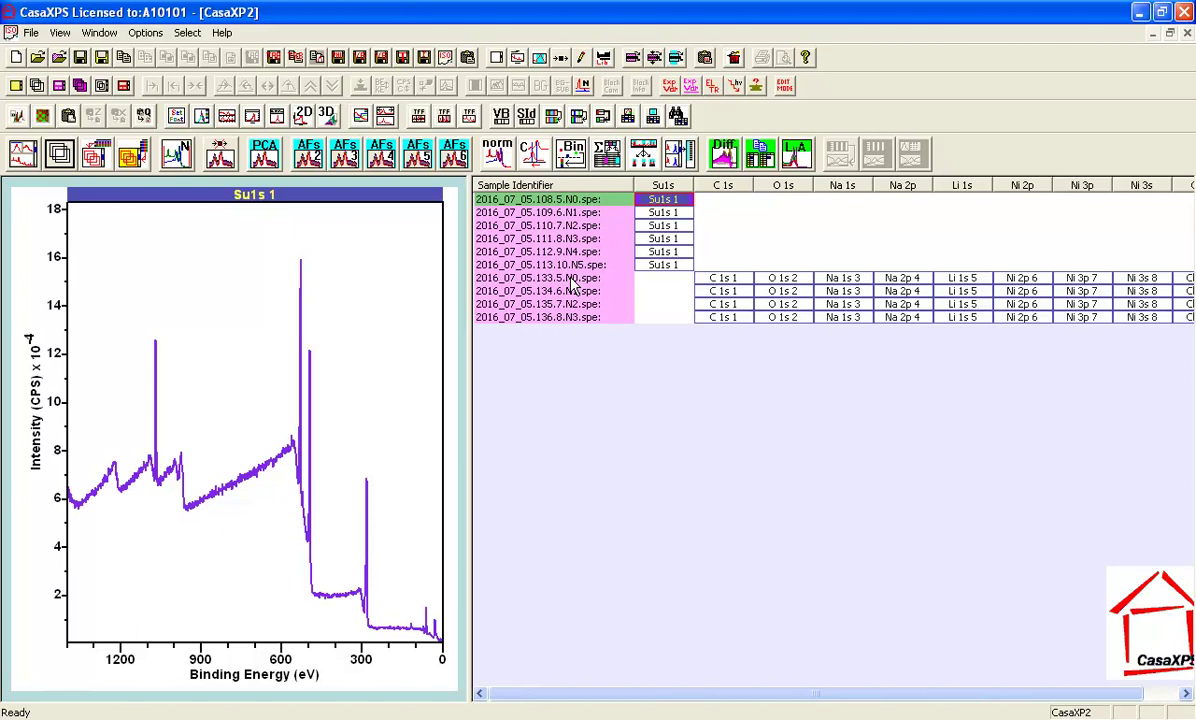
pyautogui.click(563, 204)
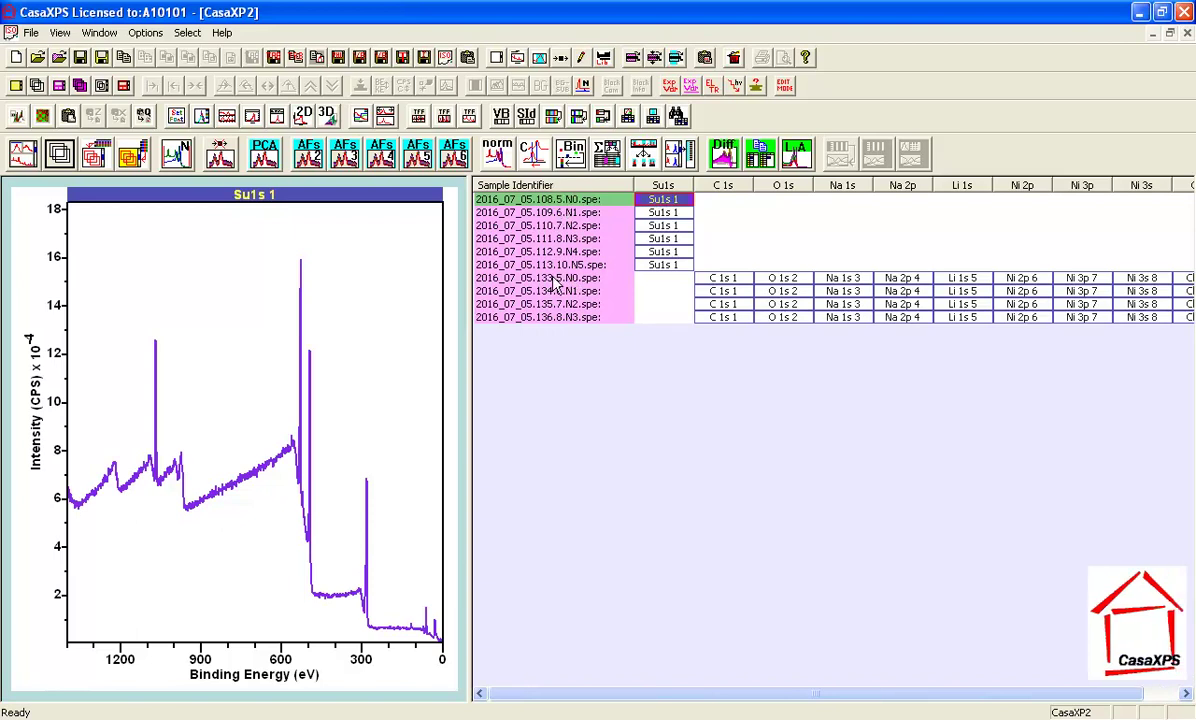
pyautogui.keyDown('ctrl'); pyautogui.click(554, 280); pyautogui.keyUp('ctrl')
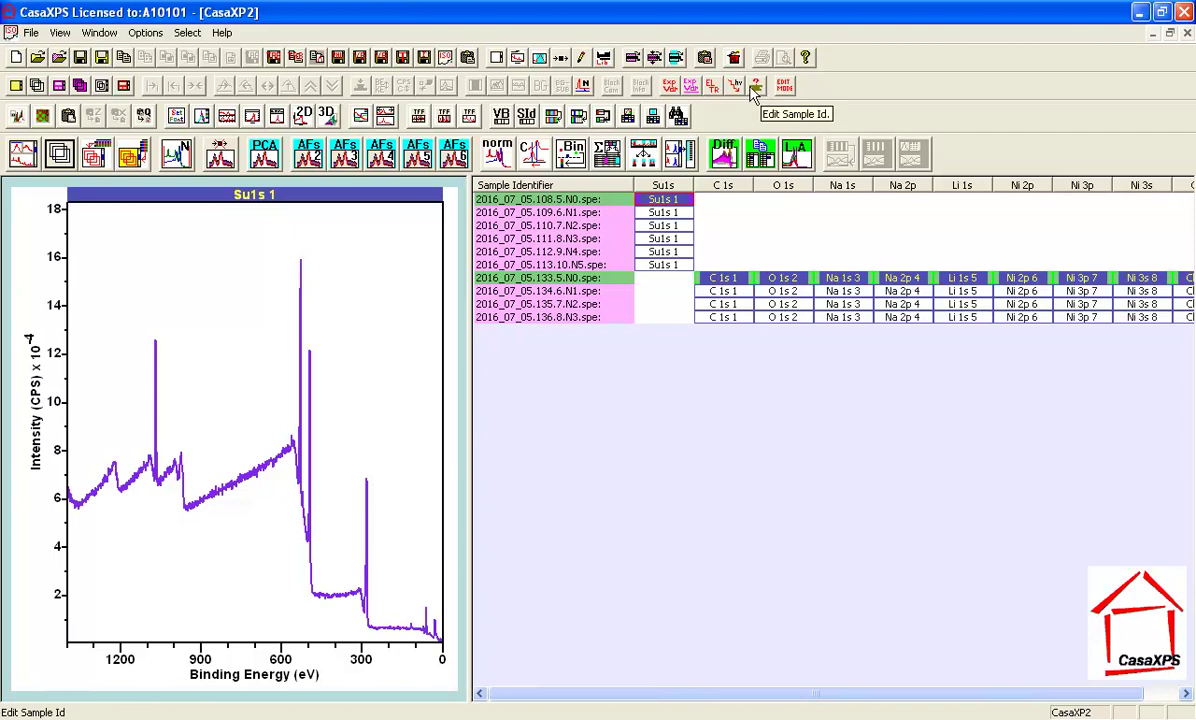
# Open the identifier editor with Block Id, Species/Element and Transition updates unticked, leaving only Sample Id
pyautogui.click(754, 88)
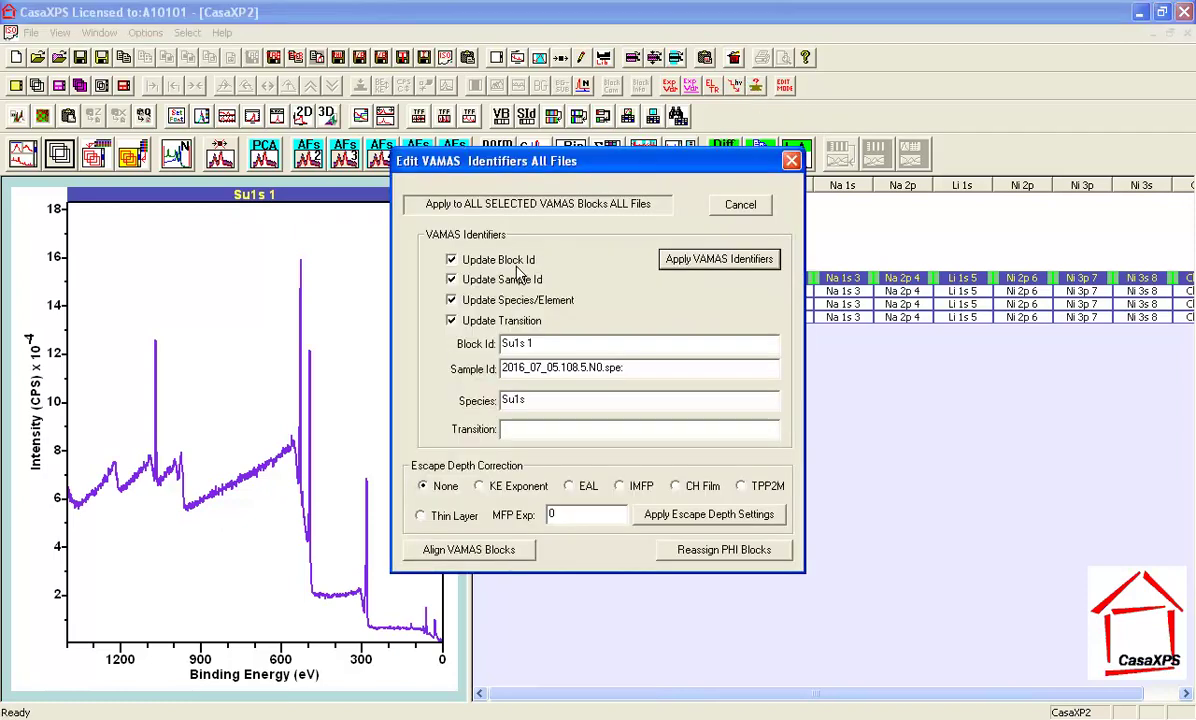
pyautogui.click(451, 260)
pyautogui.click(451, 300)
pyautogui.click(451, 320)
pyautogui.moveTo(524, 166); pyautogui.dragTo(236, 170)
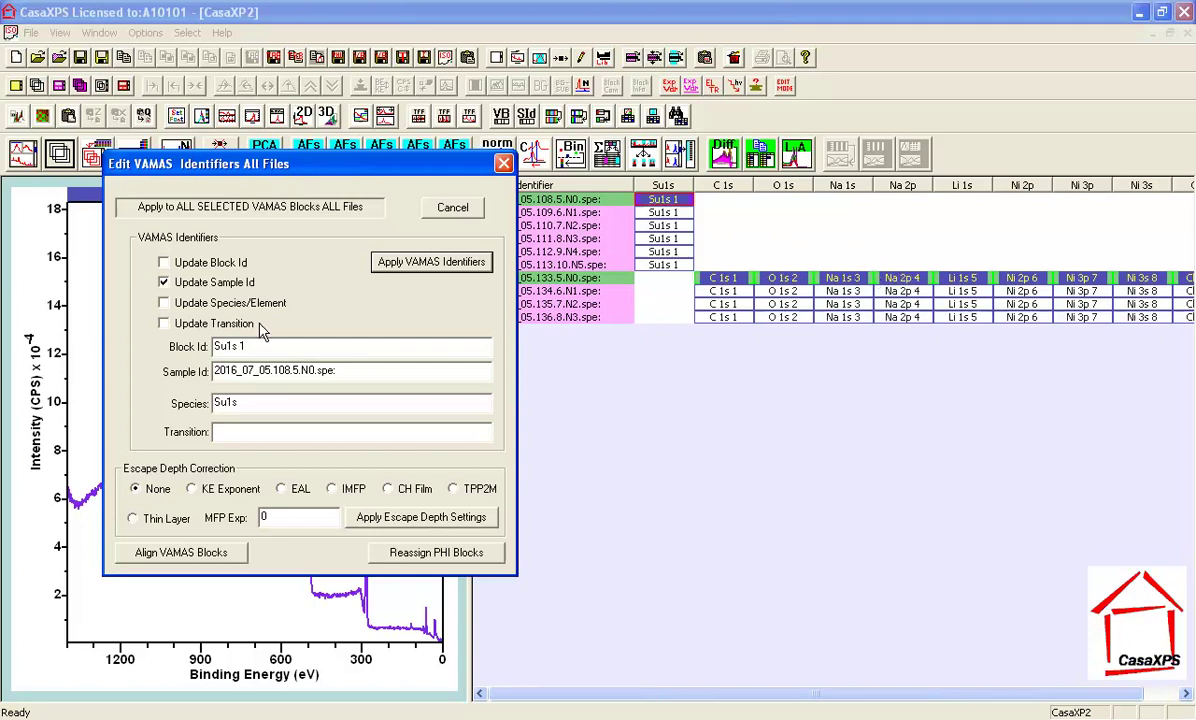
# Replace the Sample Id with N0 and apply it to the selected blocks
pyautogui.doubleClick(340, 372)
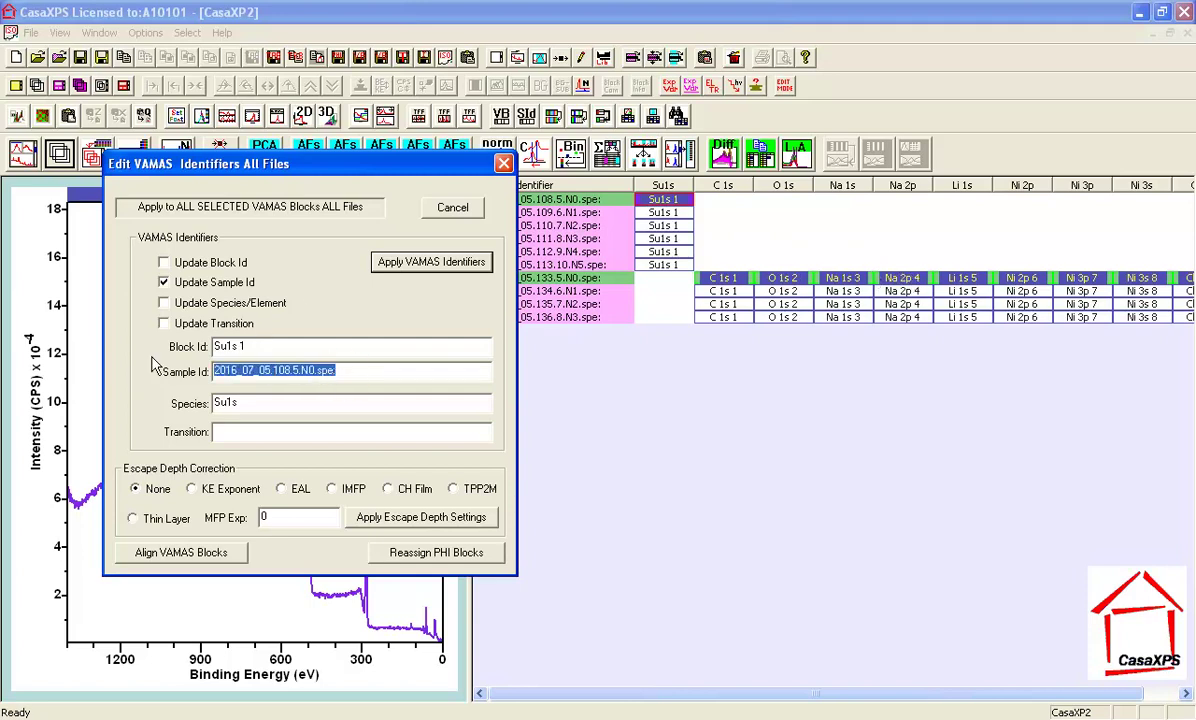
pyautogui.write('N0')
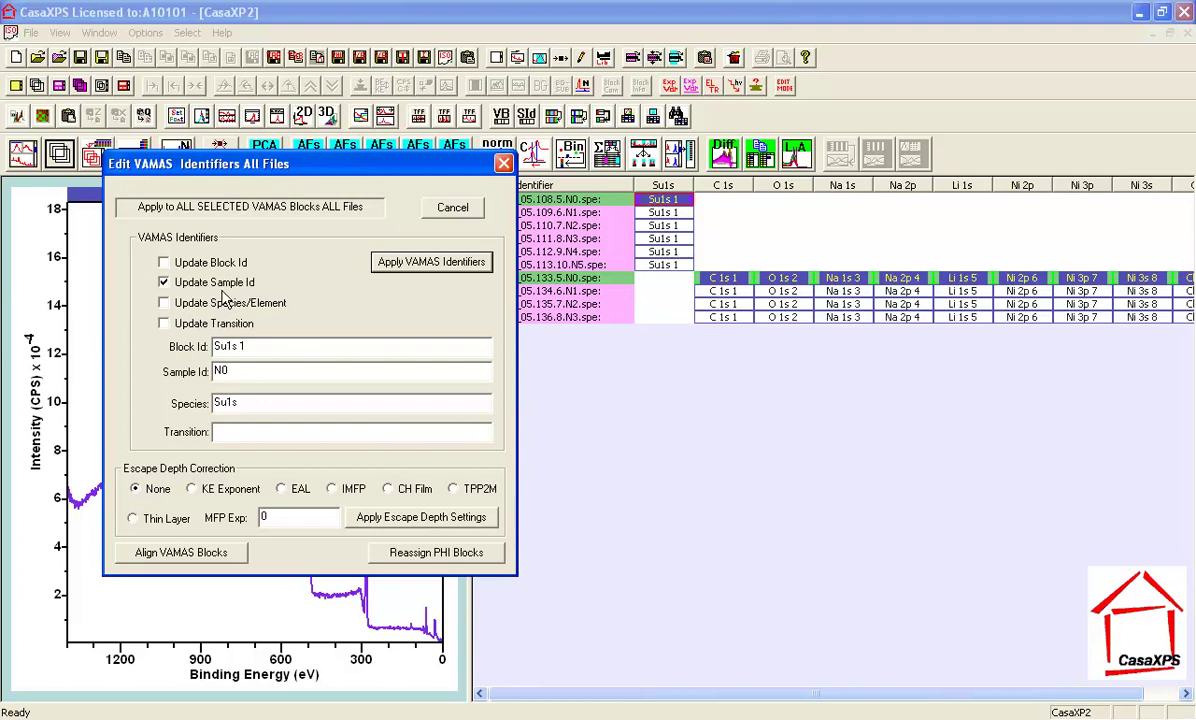
pyautogui.click(388, 263)
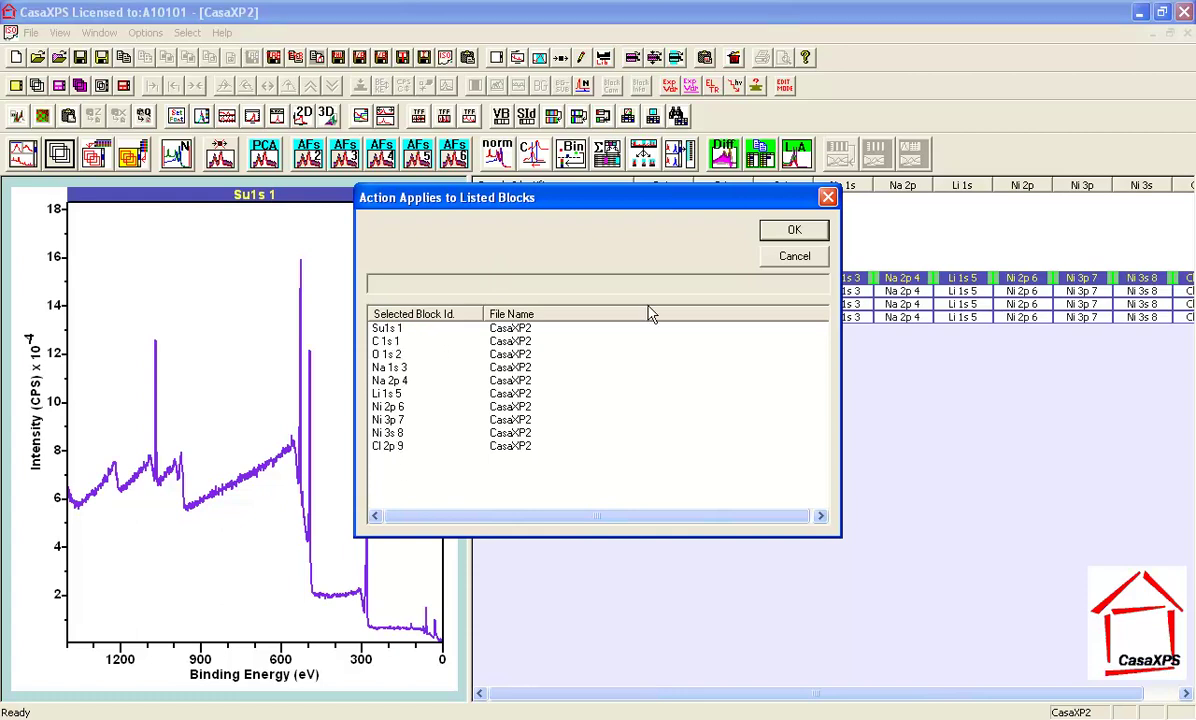
# Confirm the ten listed blocks and use the Sample Id N0 as the row label
pyautogui.click(788, 233)
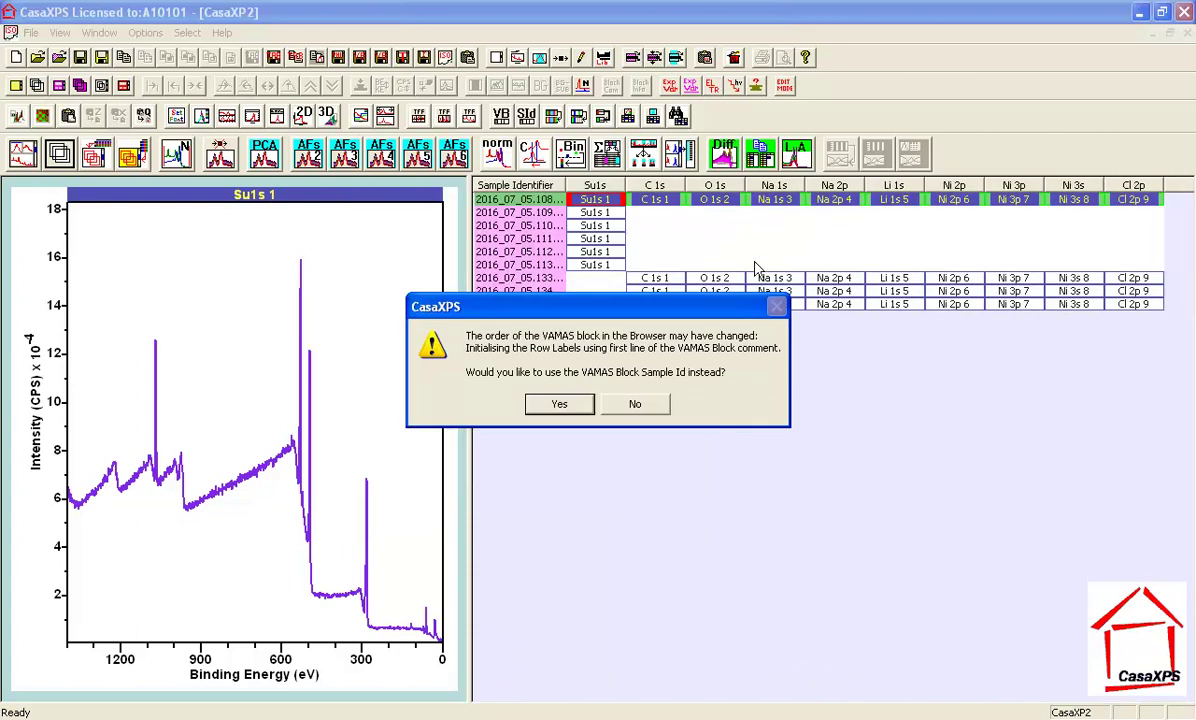
pyautogui.click(552, 404)
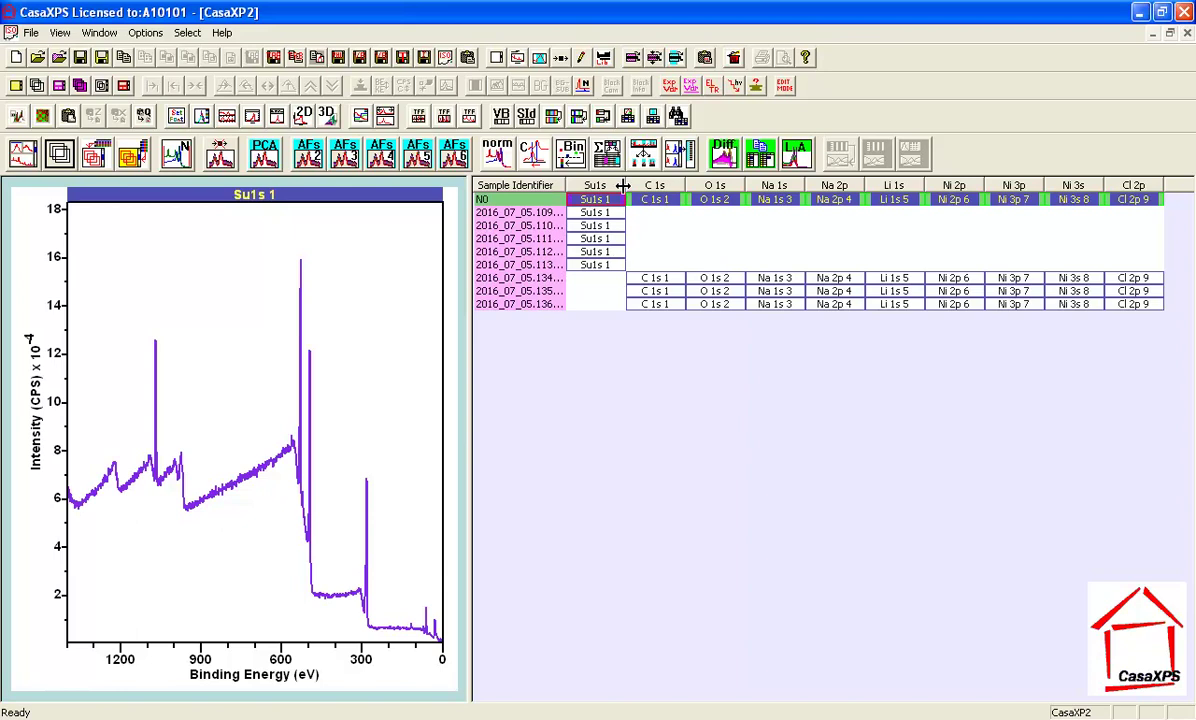
# Widen the Su1s and Sample Identifier columns, then select the 109.6.N1 and 134.6.N1 rows
pyautogui.moveTo(625, 185); pyautogui.dragTo(662, 185)
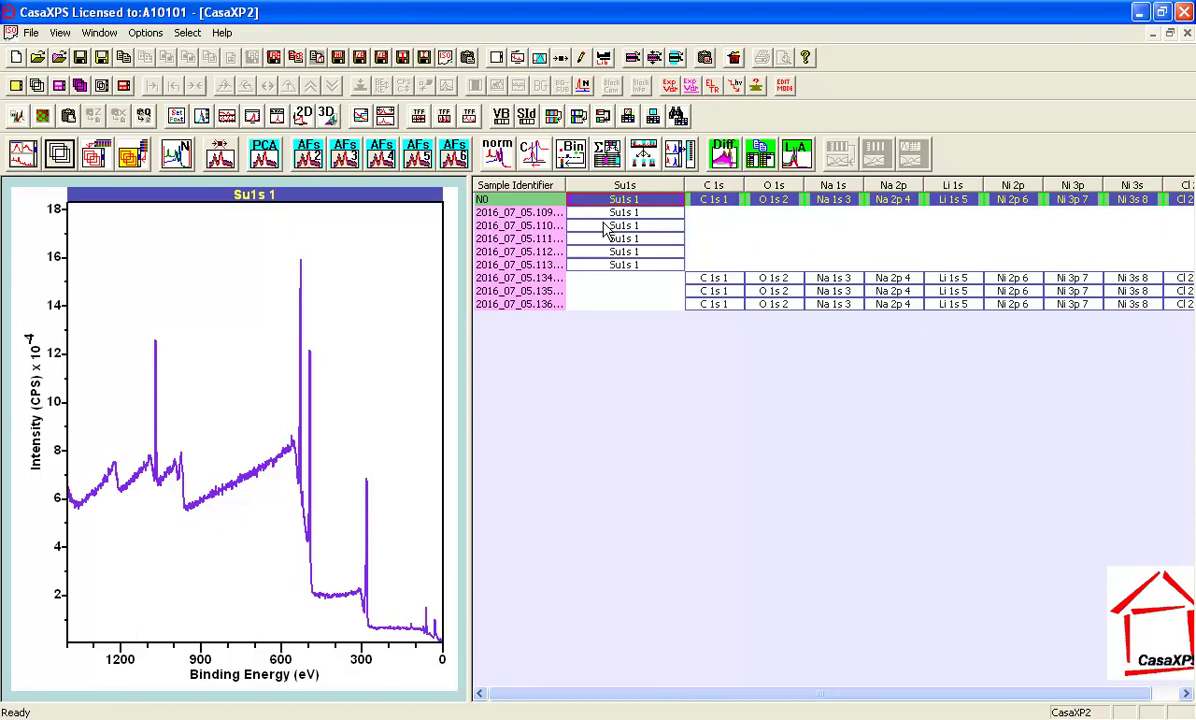
pyautogui.doubleClick(565, 186)
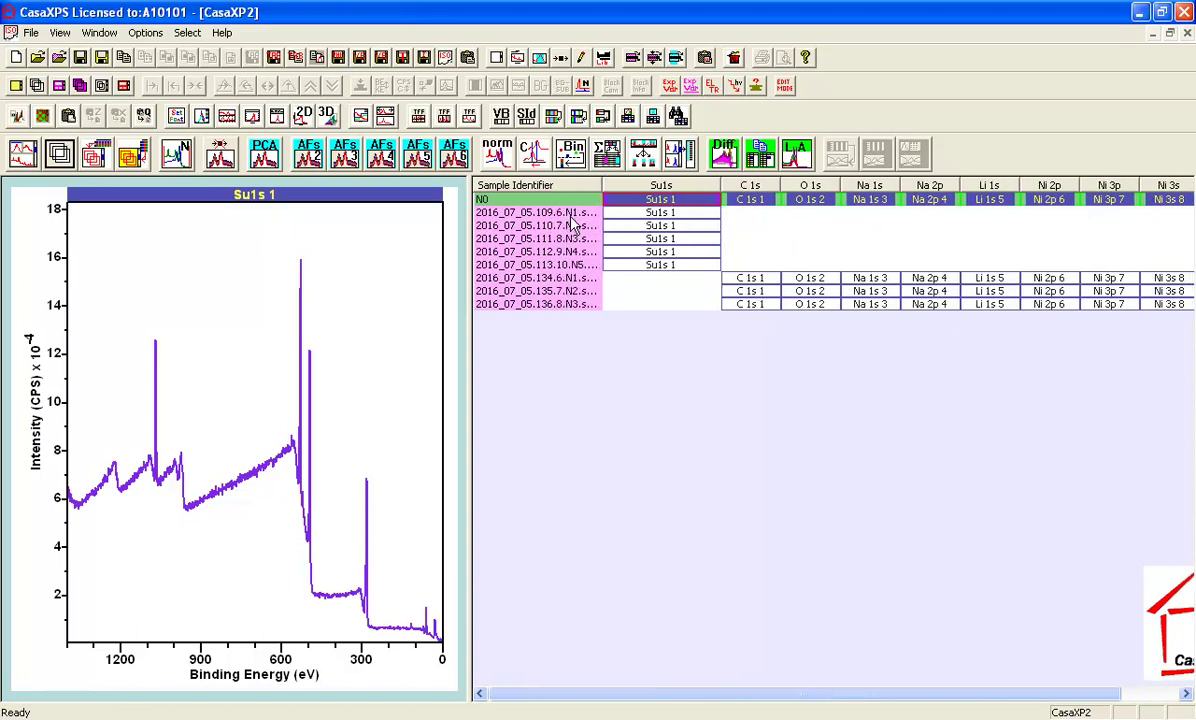
pyautogui.click(567, 214)
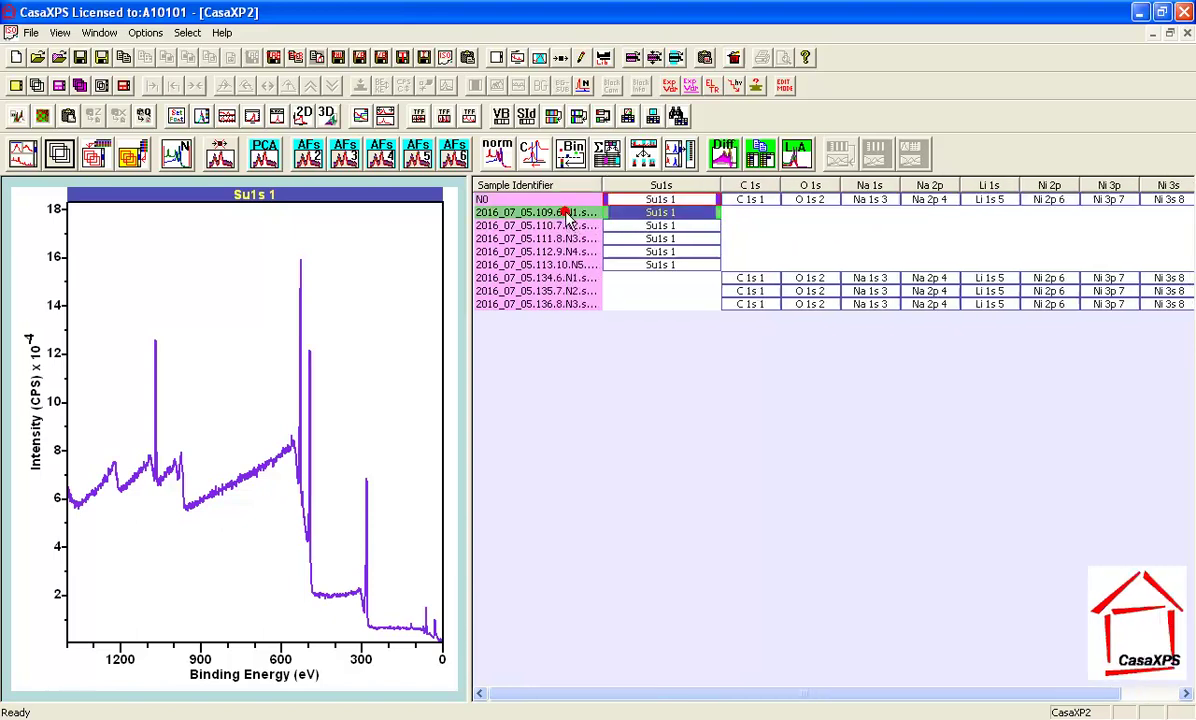
pyautogui.keyDown('ctrl'); pyautogui.click(565, 278); pyautogui.keyUp('ctrl')
# Set Sample Id N1 on both N1 blocks to merge them into row N1, then reopen the editor
pyautogui.click(700, 78)
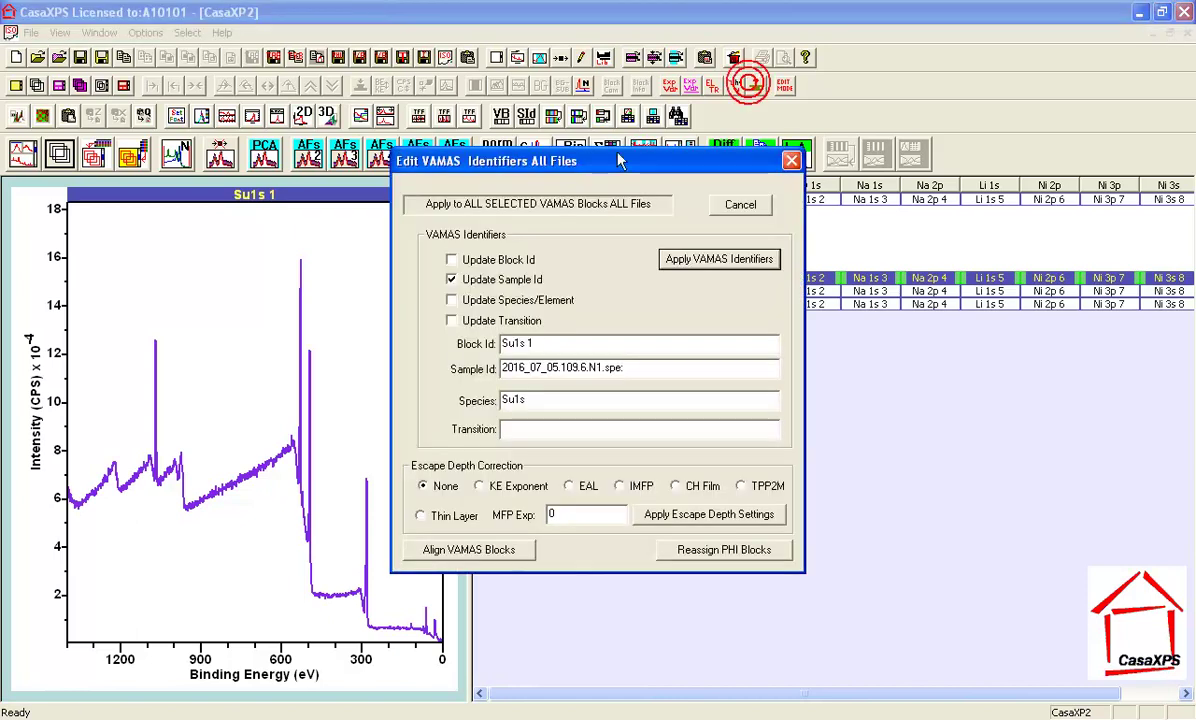
pyautogui.doubleClick(609, 368)
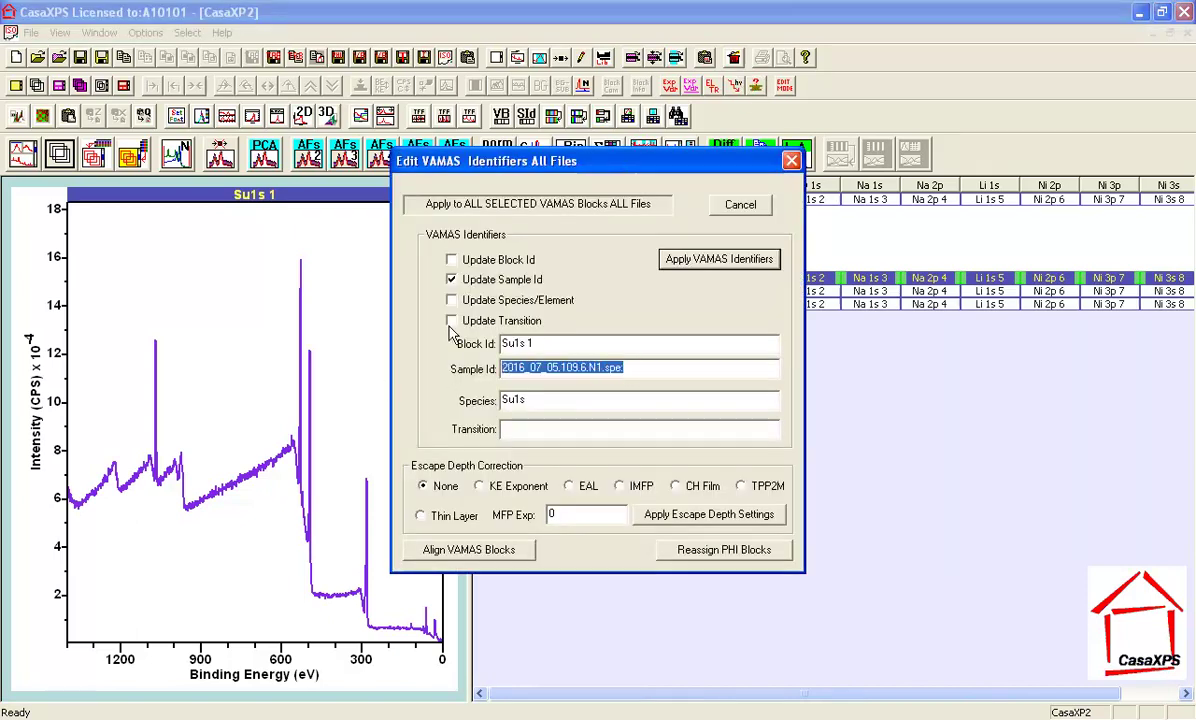
pyautogui.write('N1')
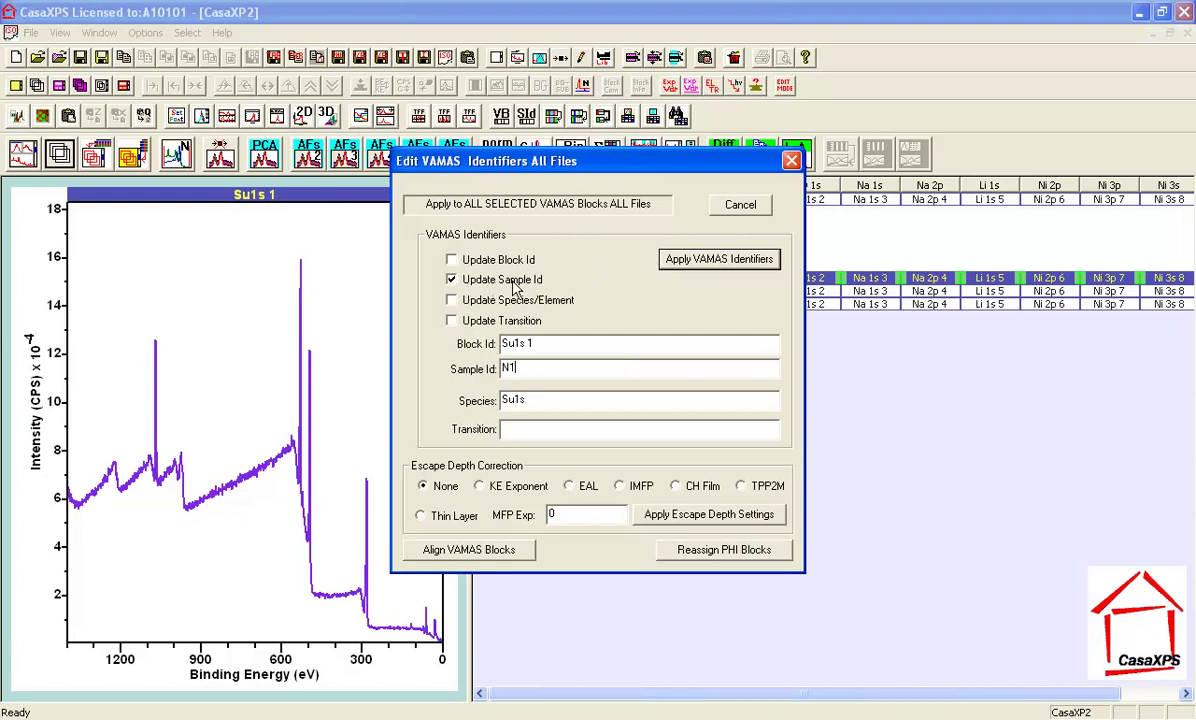
pyautogui.click(668, 259)
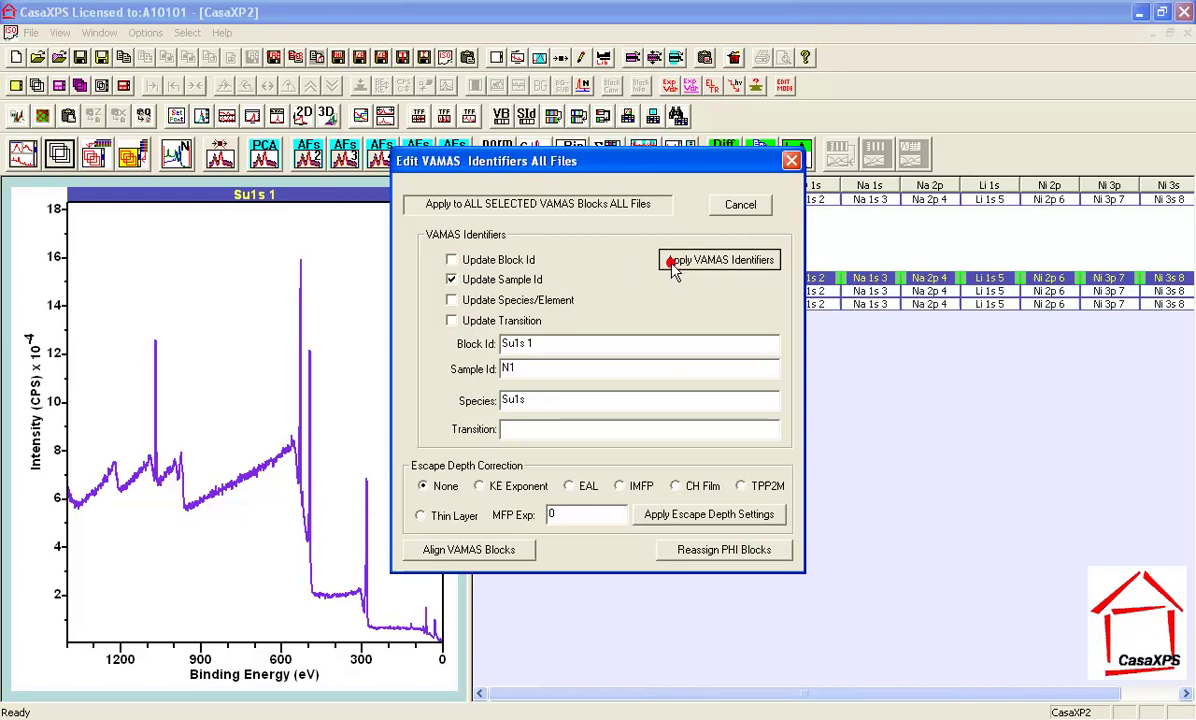
pyautogui.click(775, 233)
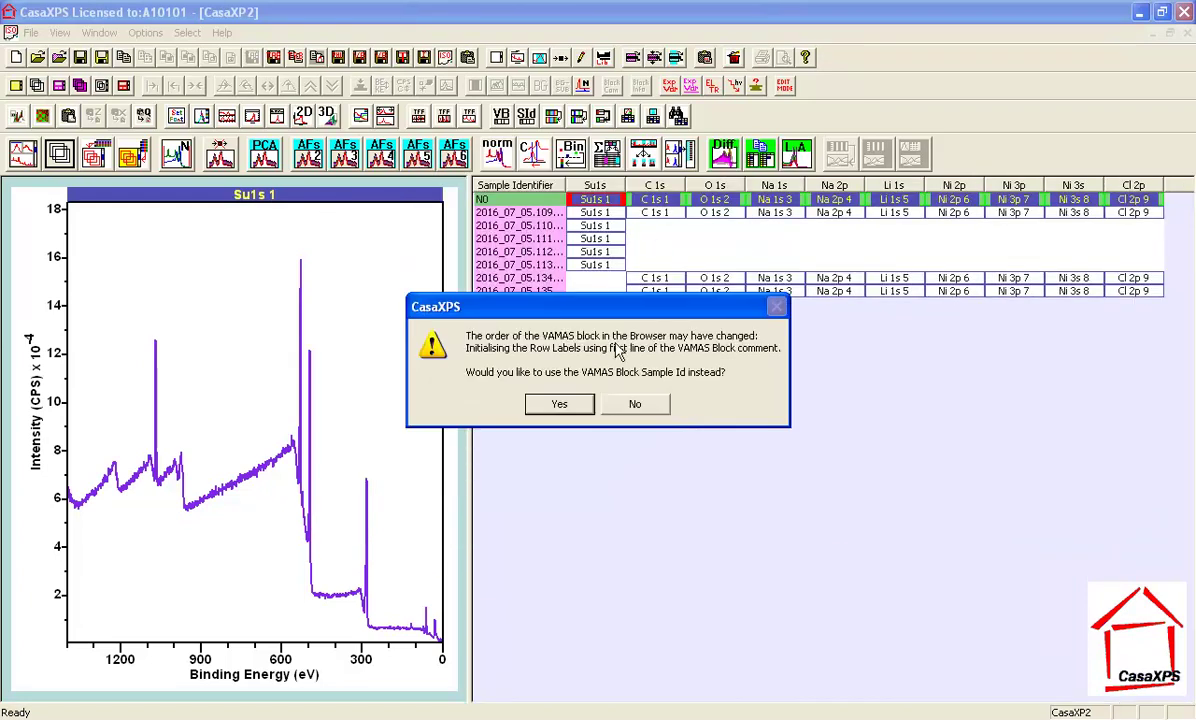
pyautogui.click(556, 408)
pyautogui.click(492, 213)
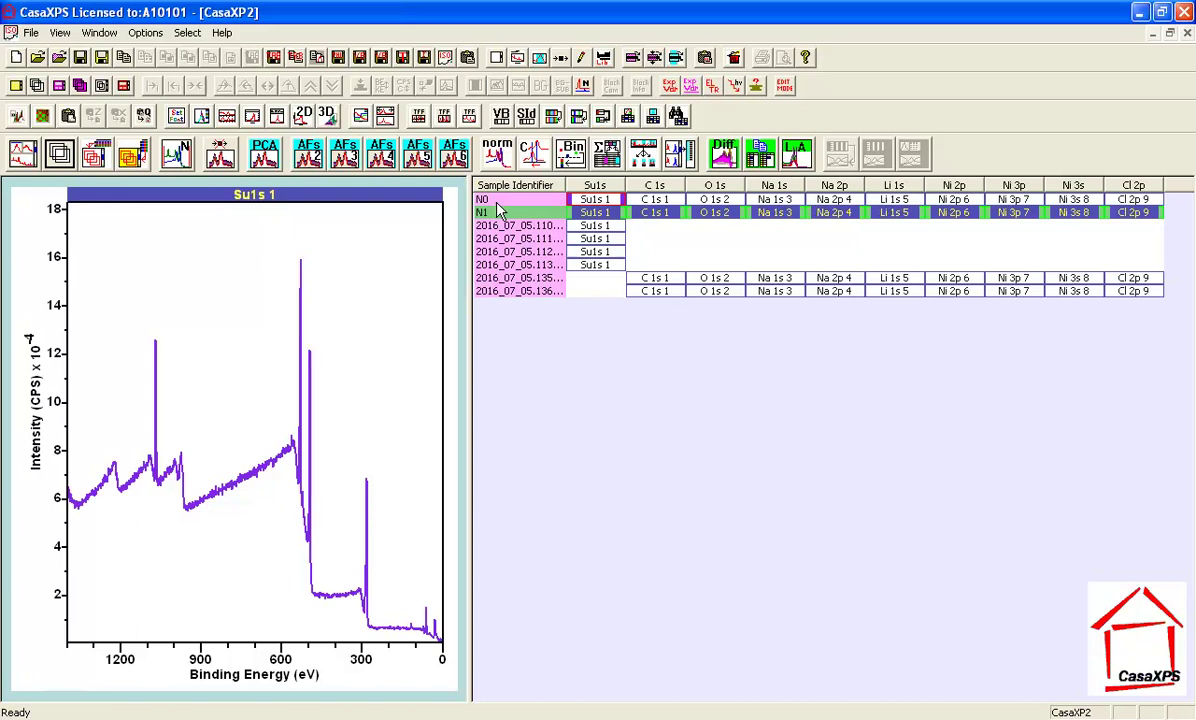
pyautogui.click(757, 88)
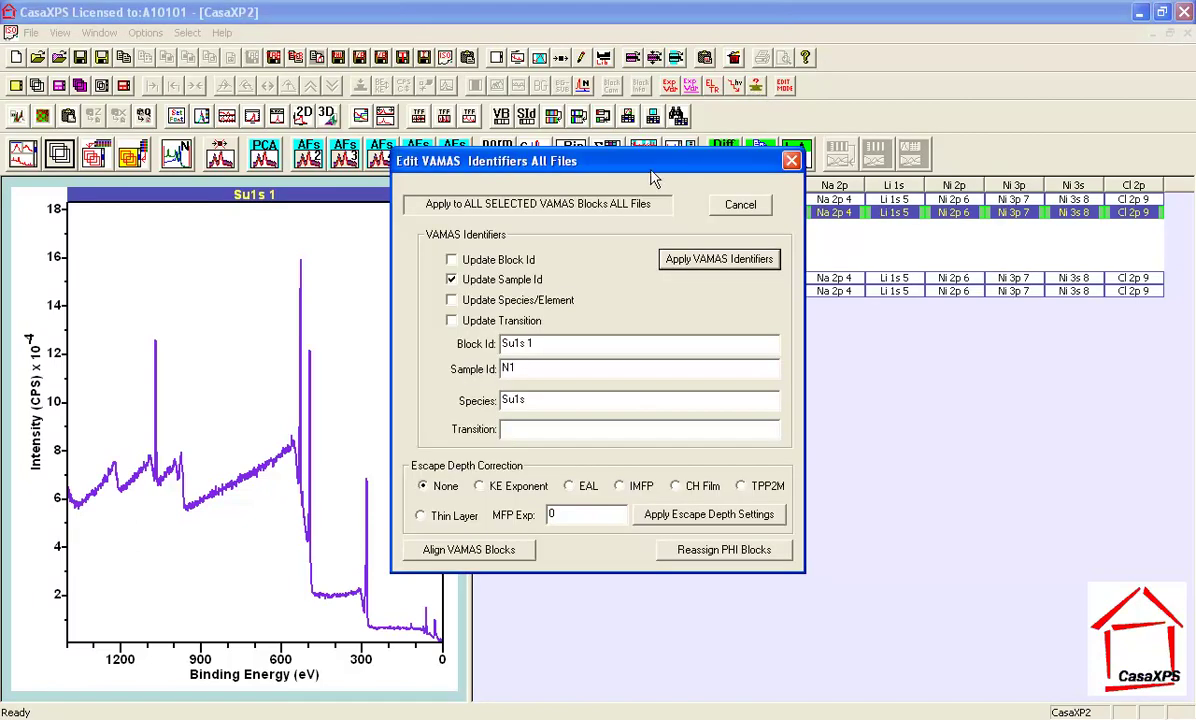